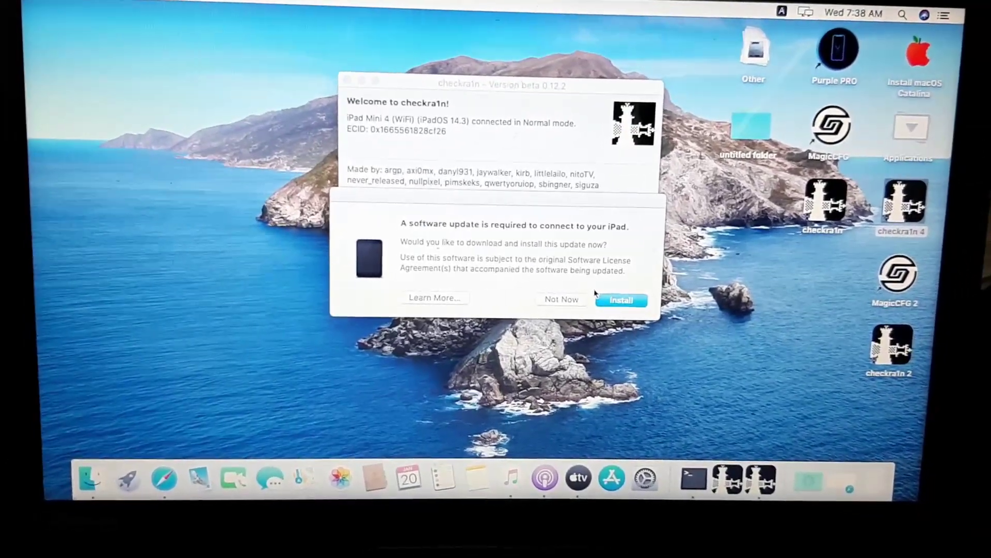
Decline the iPad software update with Not Now and quit checkra1n.
click(550, 297)
click(338, 79)
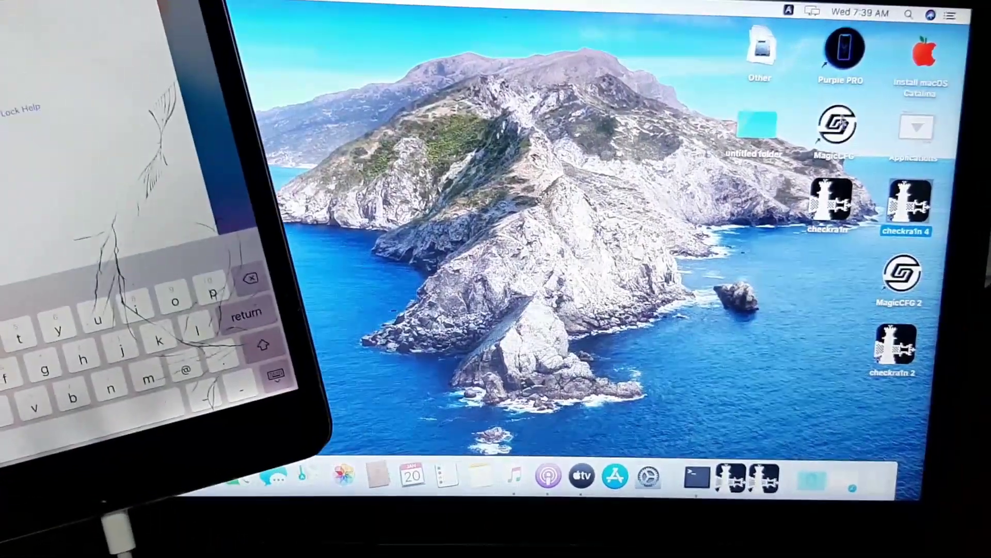
Launch the MagicCFG 2 copy from the desktop and accept its disclaimer and donation notices.
click(903, 279)
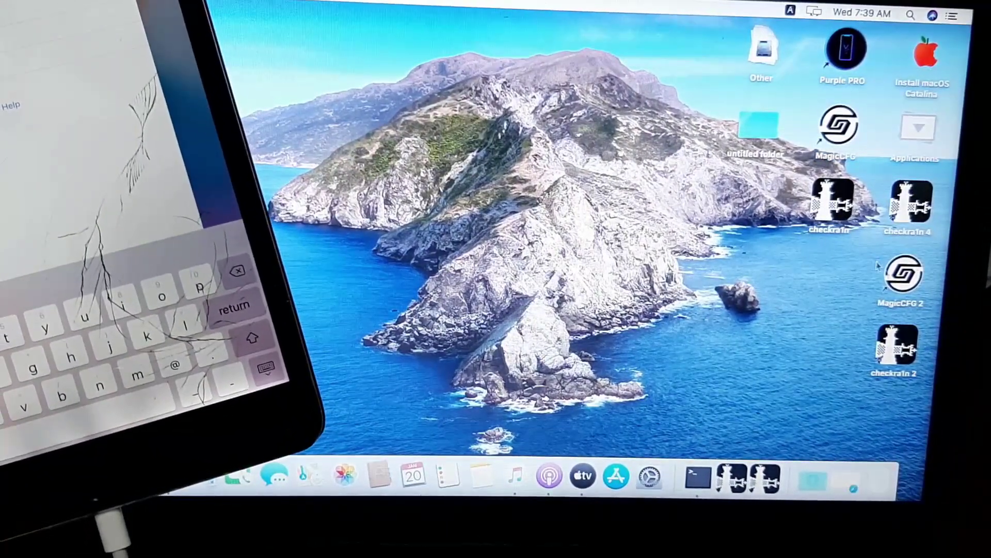
double_click(903, 279)
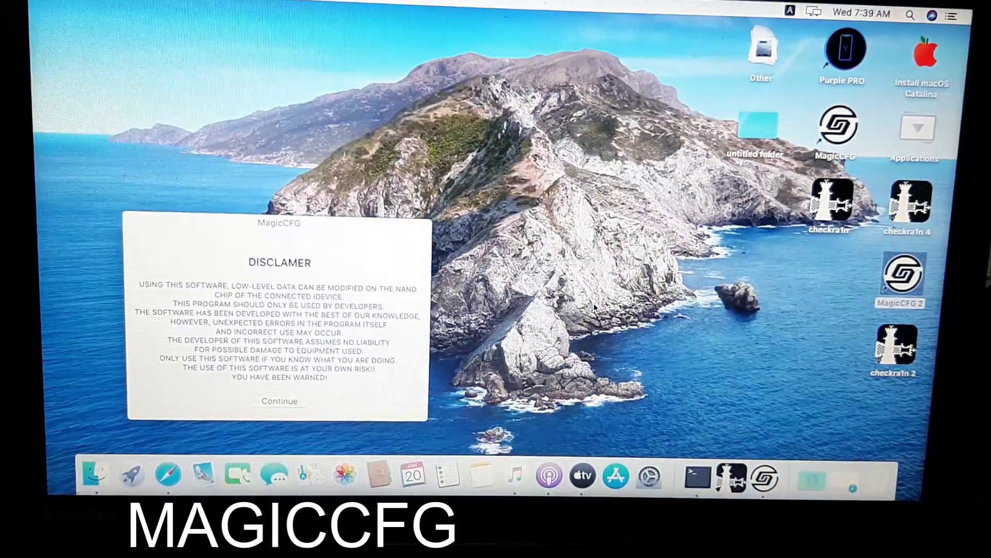
click(280, 400)
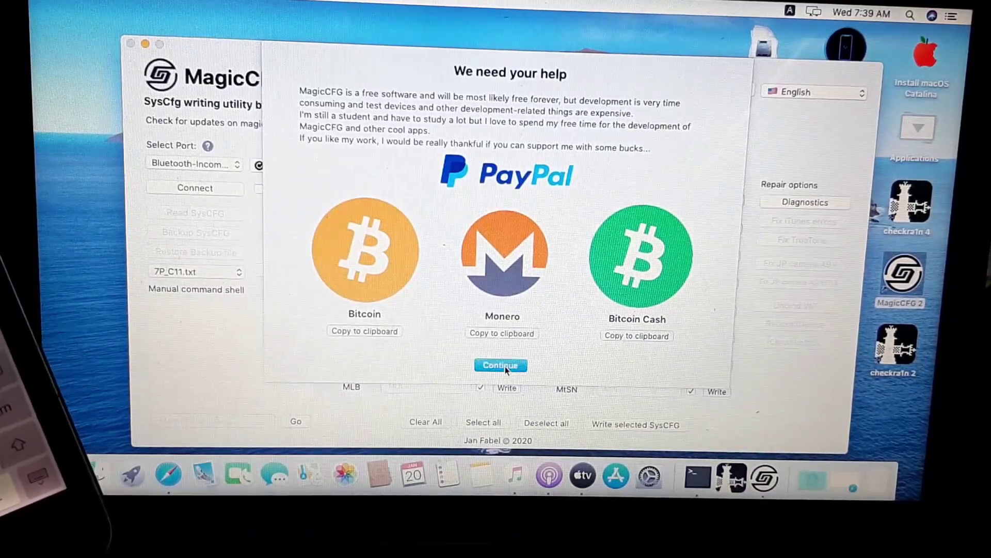
click(501, 365)
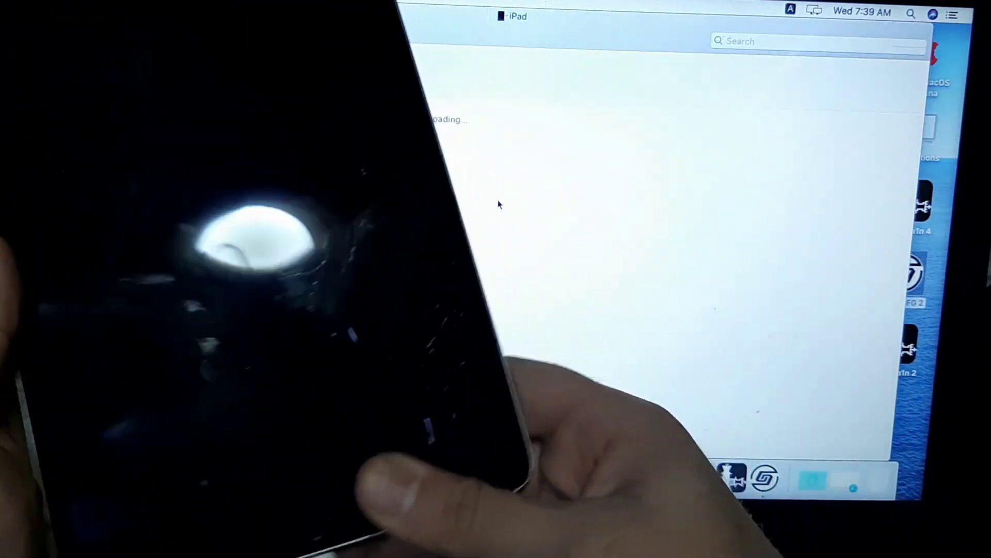
Dismiss the update-server alert, close the Finder iPad window, and exploit the iPad mini 4 in Diagitizer DBU.
click(607, 134)
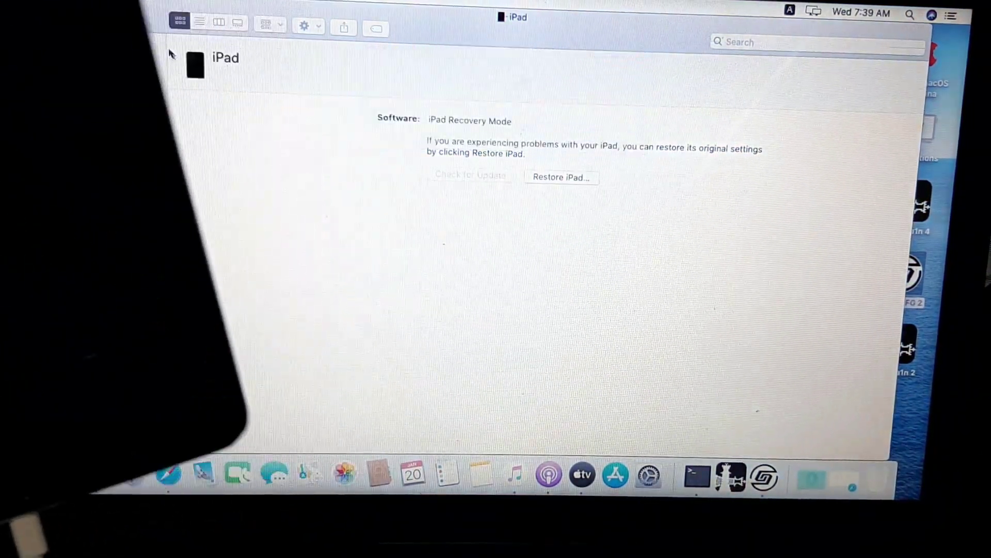
click(83, 4)
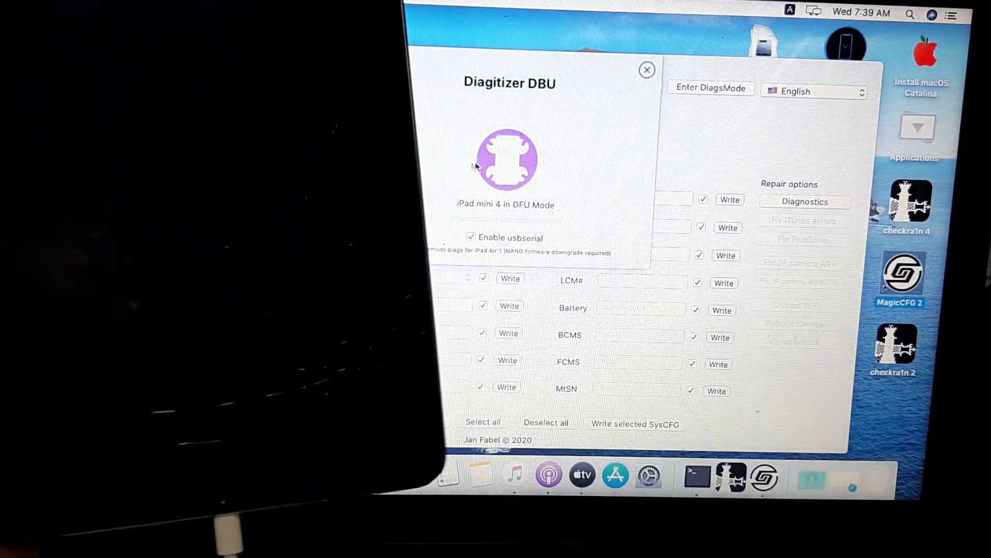
click(511, 171)
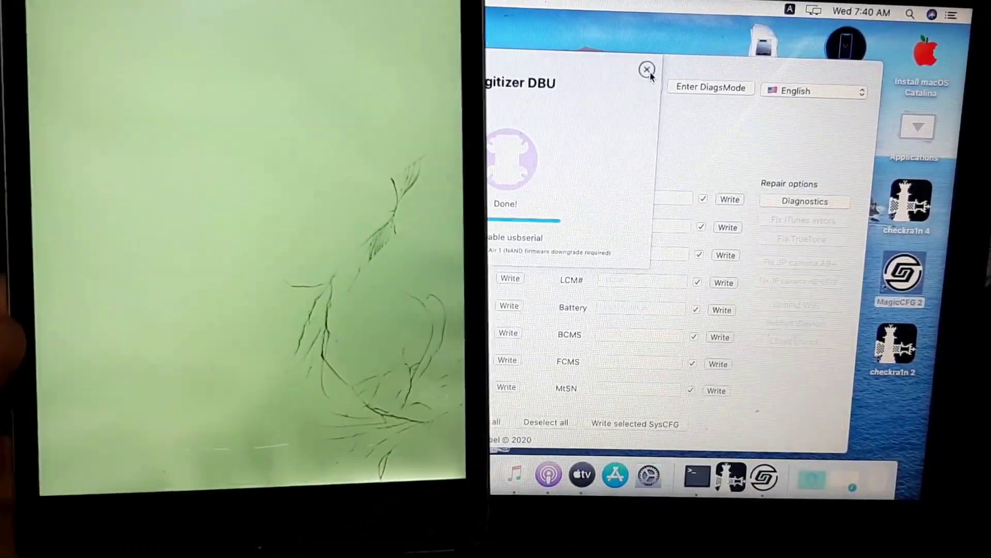
Close Diagitizer DBU, connect over usbserial-1430, and read the iPad's SysCFG values.
click(650, 72)
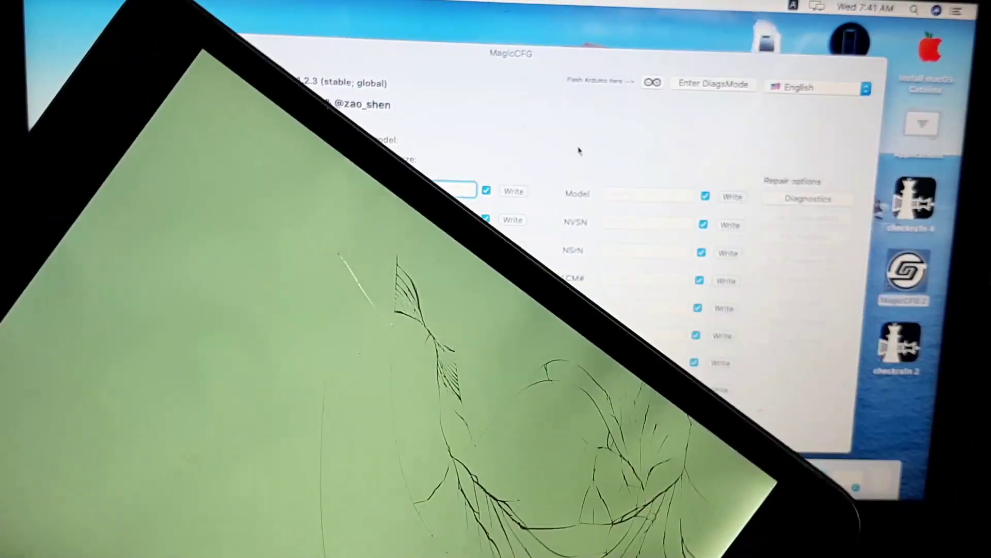
text(Y)
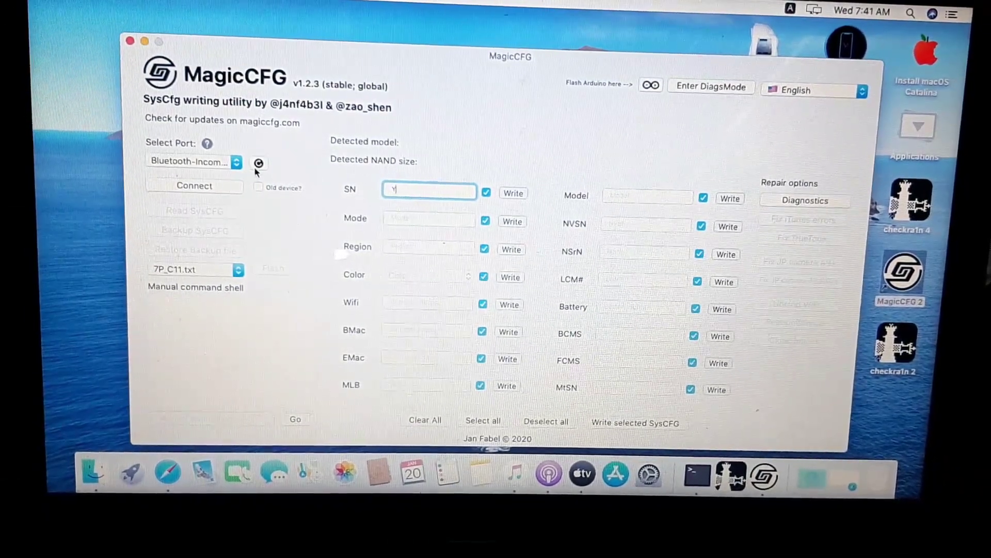
click(236, 162)
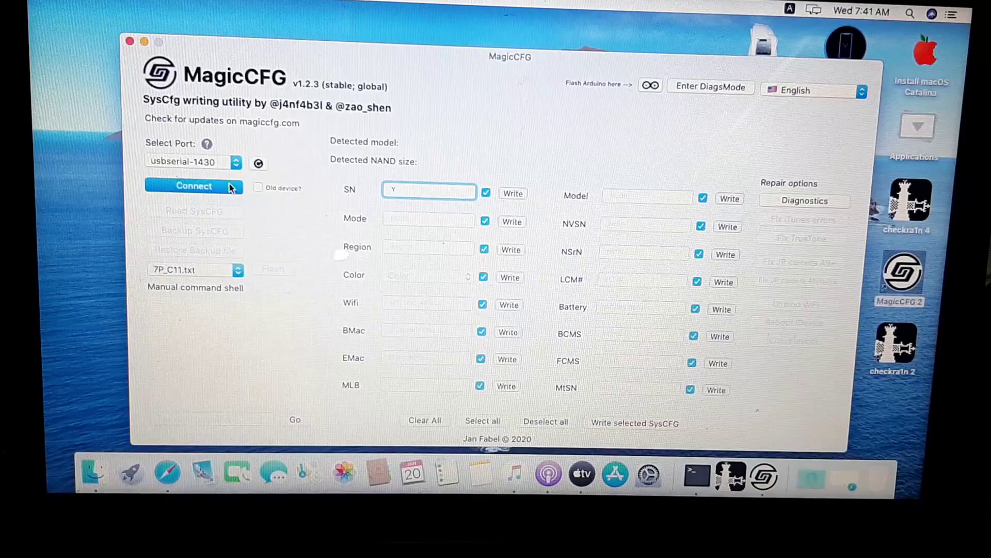
click(230, 187)
click(230, 213)
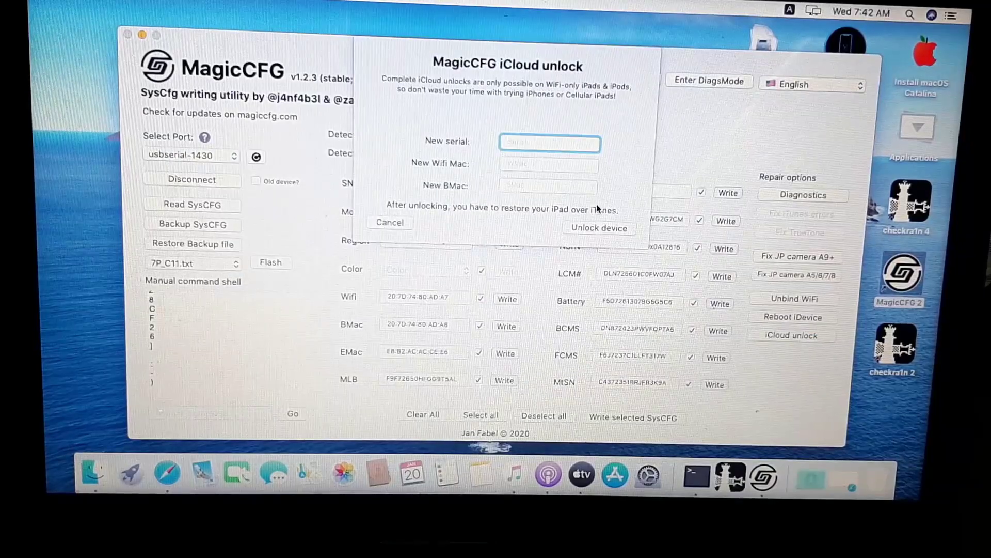
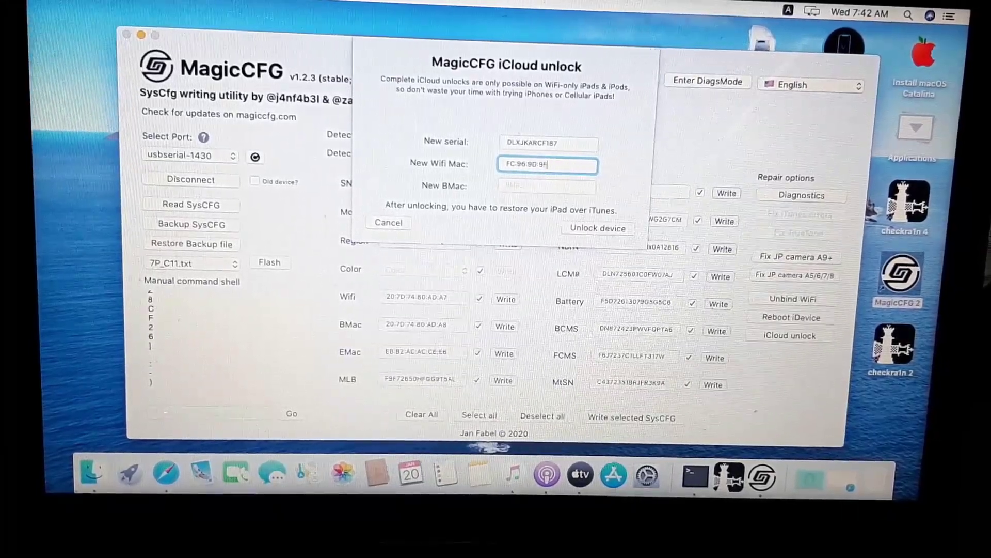
text(22:3C)
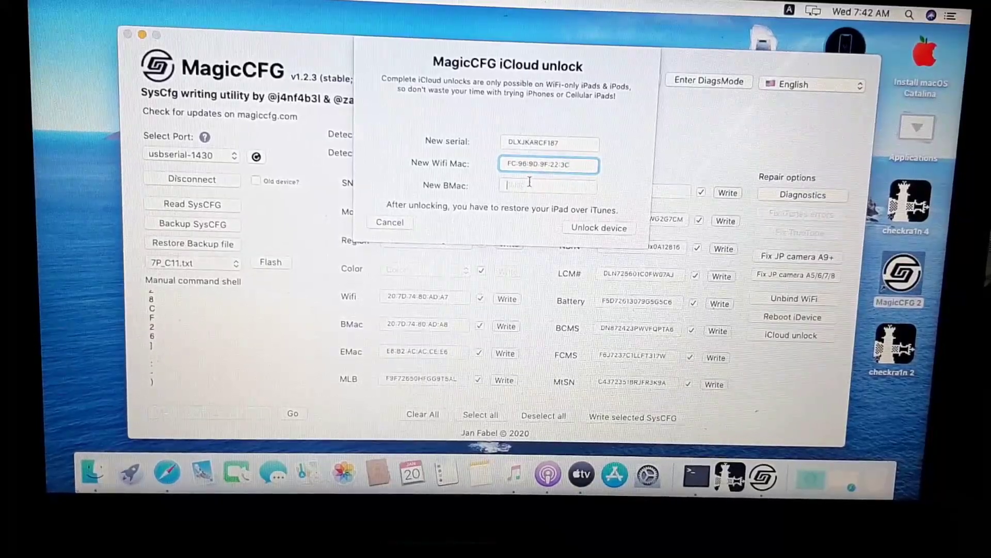
Finish the New Wifi Mac entry and enter the Bluetooth MAC in the New BMac field.
click(529, 183)
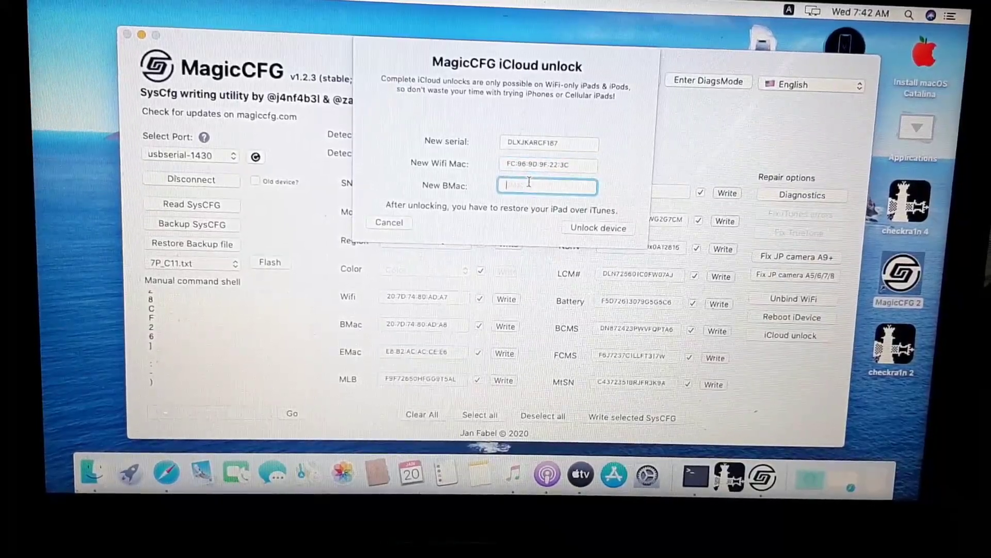
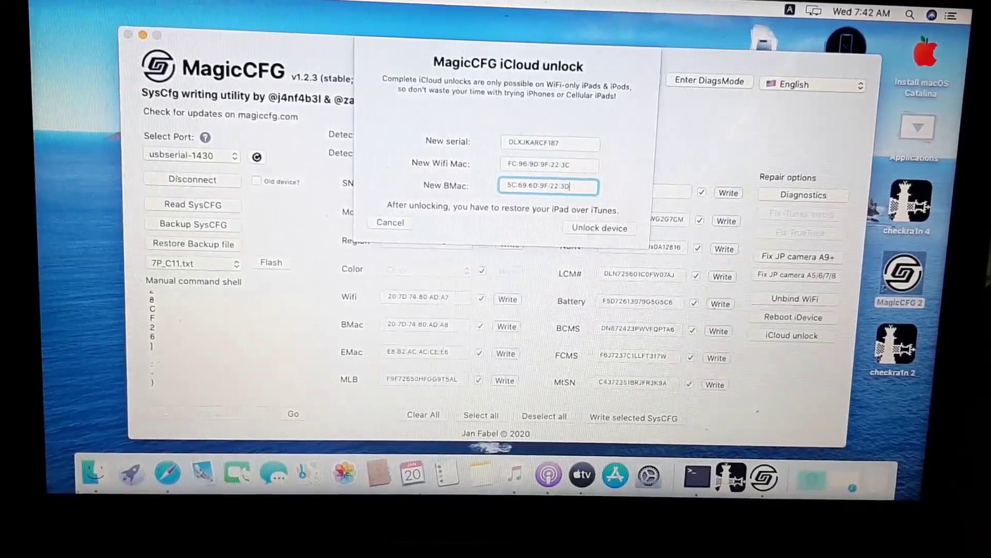
Verify the new serial and Wi-Fi MAC, then unlock the device.
click(573, 144)
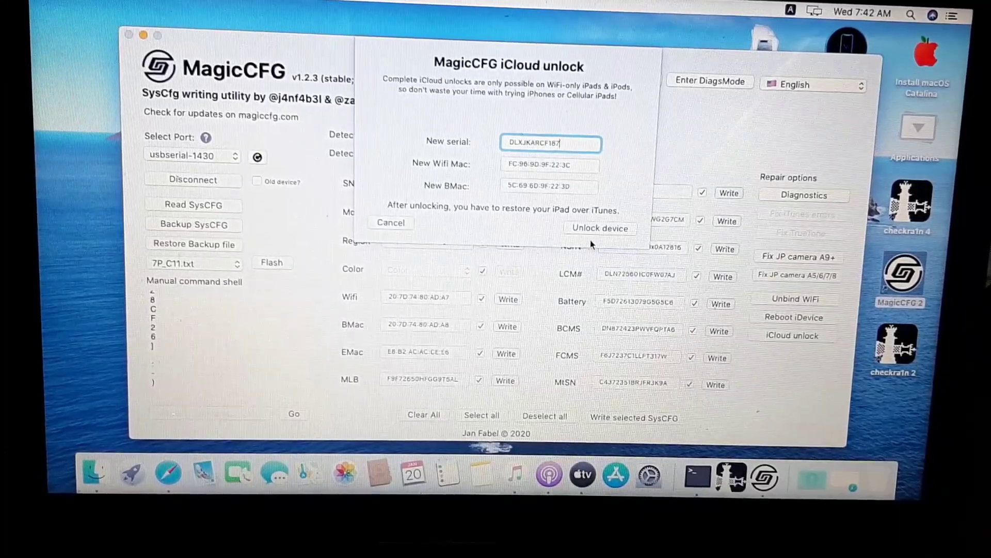
click(517, 163)
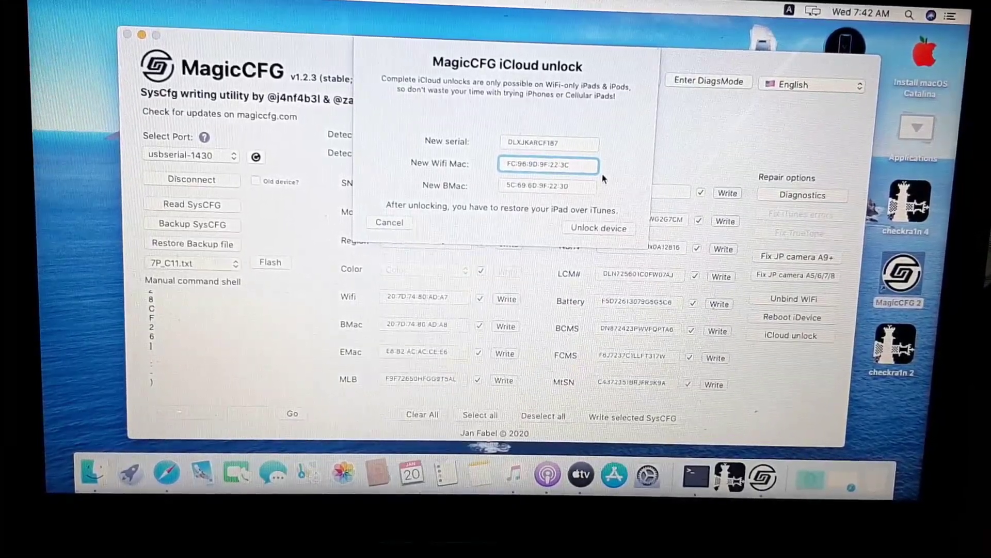
click(607, 227)
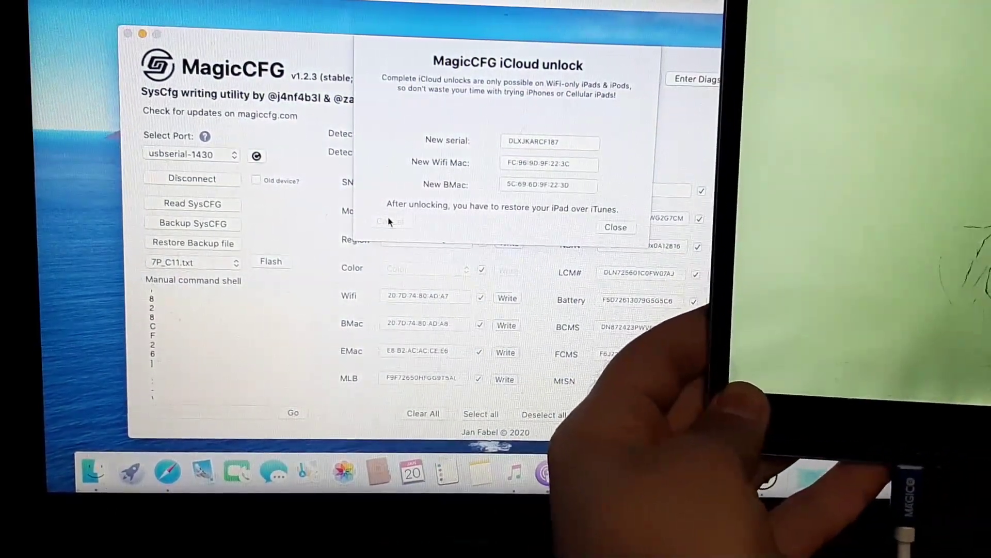
Close the iCloud unlock dialog and re-read the iPad's SysCFG values.
click(616, 227)
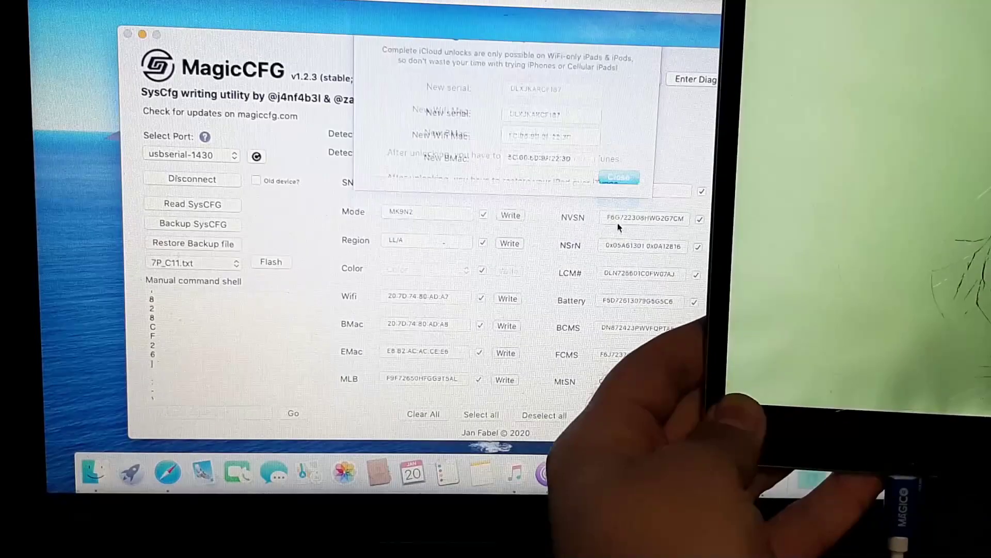
click(186, 208)
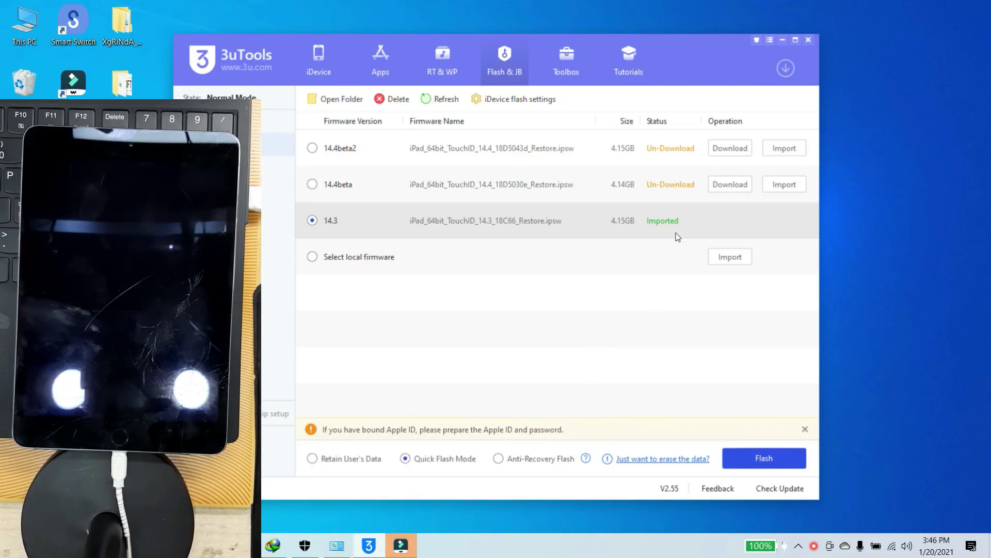
Start an Easy Flash of iOS 14.3 firmware in Quick Flash Mode.
click(764, 458)
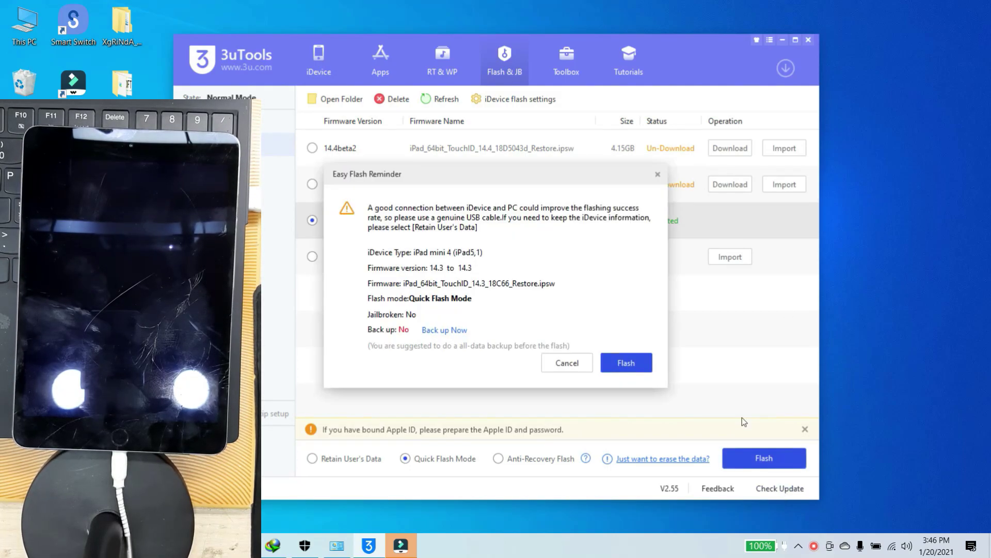
Confirm the iOS 14.3 flash in the Easy Flash Reminder and wait until it reports complete.
click(626, 363)
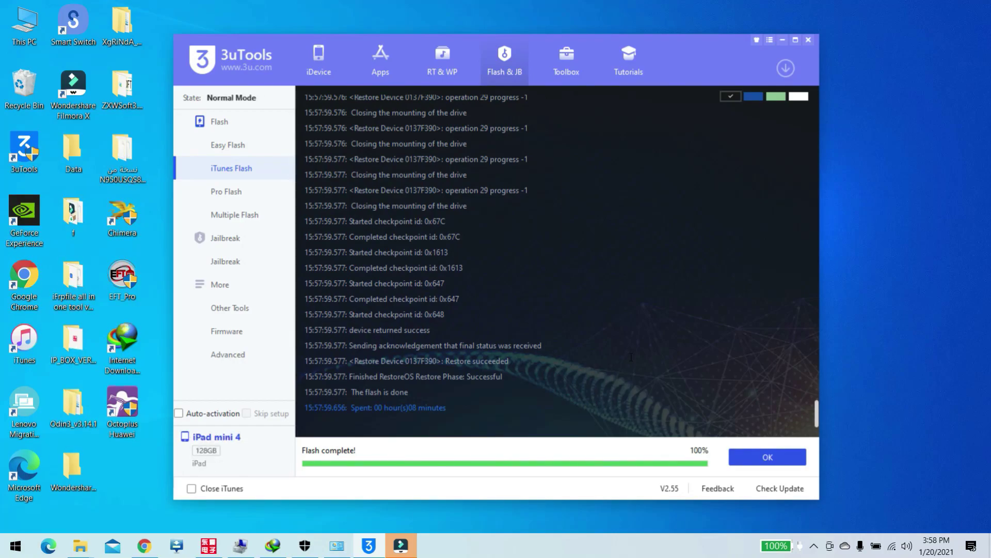
Acknowledge Flash complete to return to iDevice Info showing iOS 14.3, unactivated.
click(768, 458)
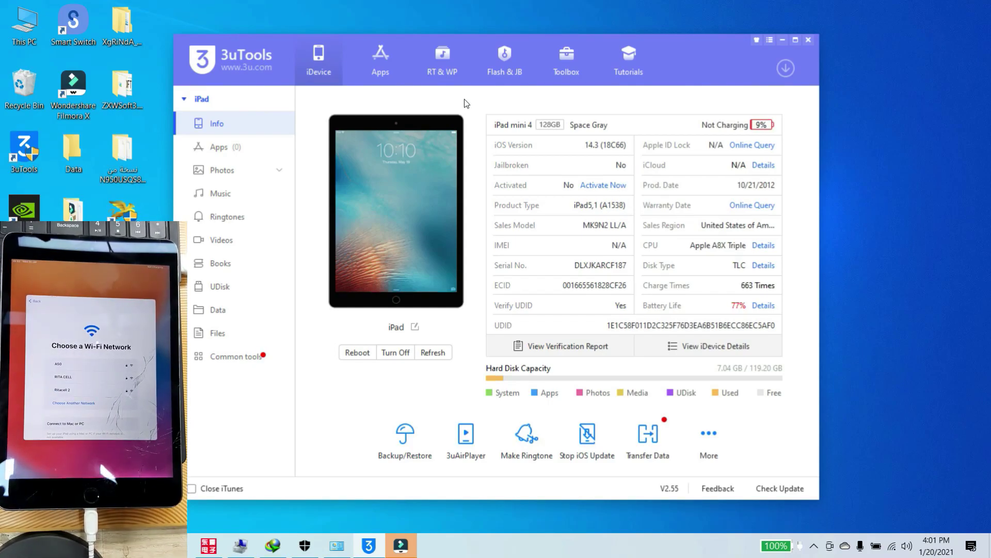
click(815, 547)
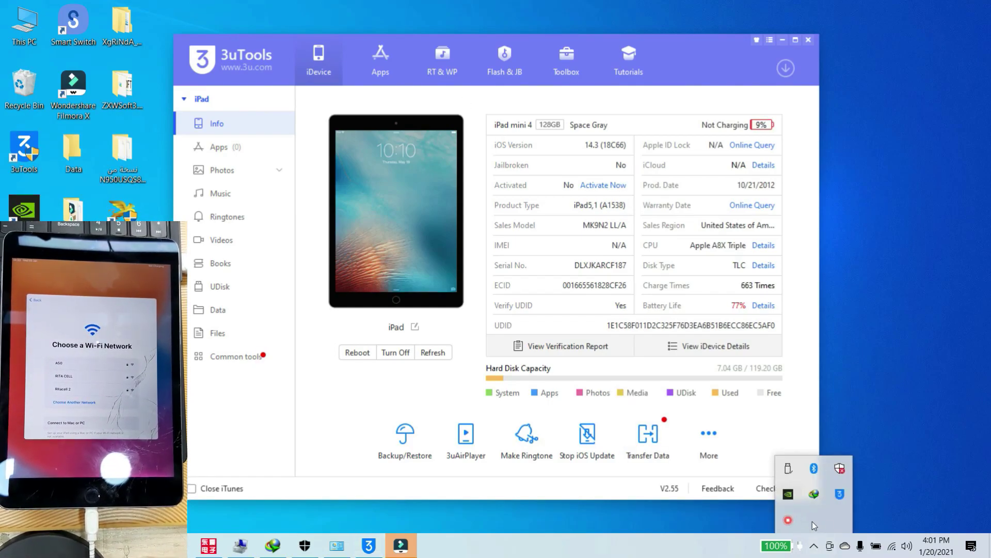
click(916, 409)
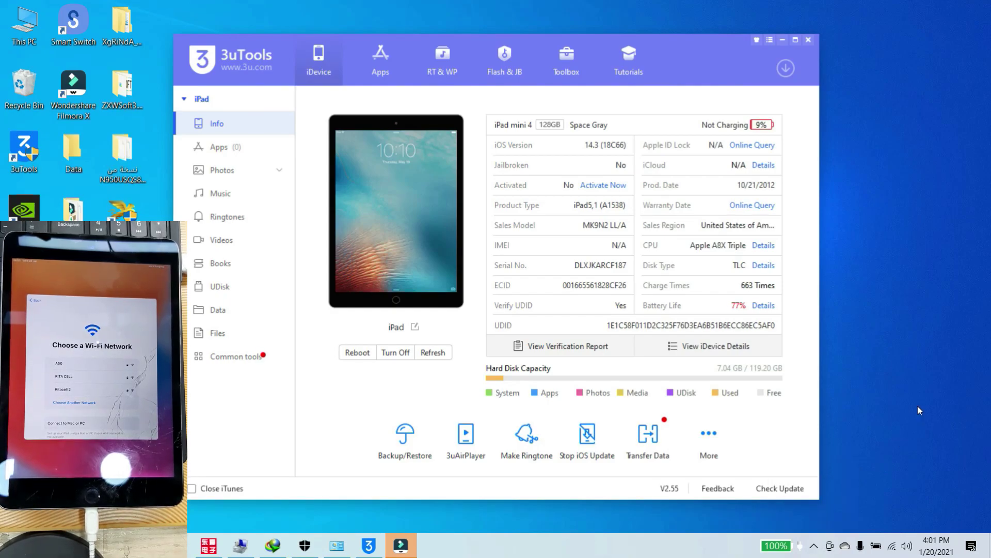